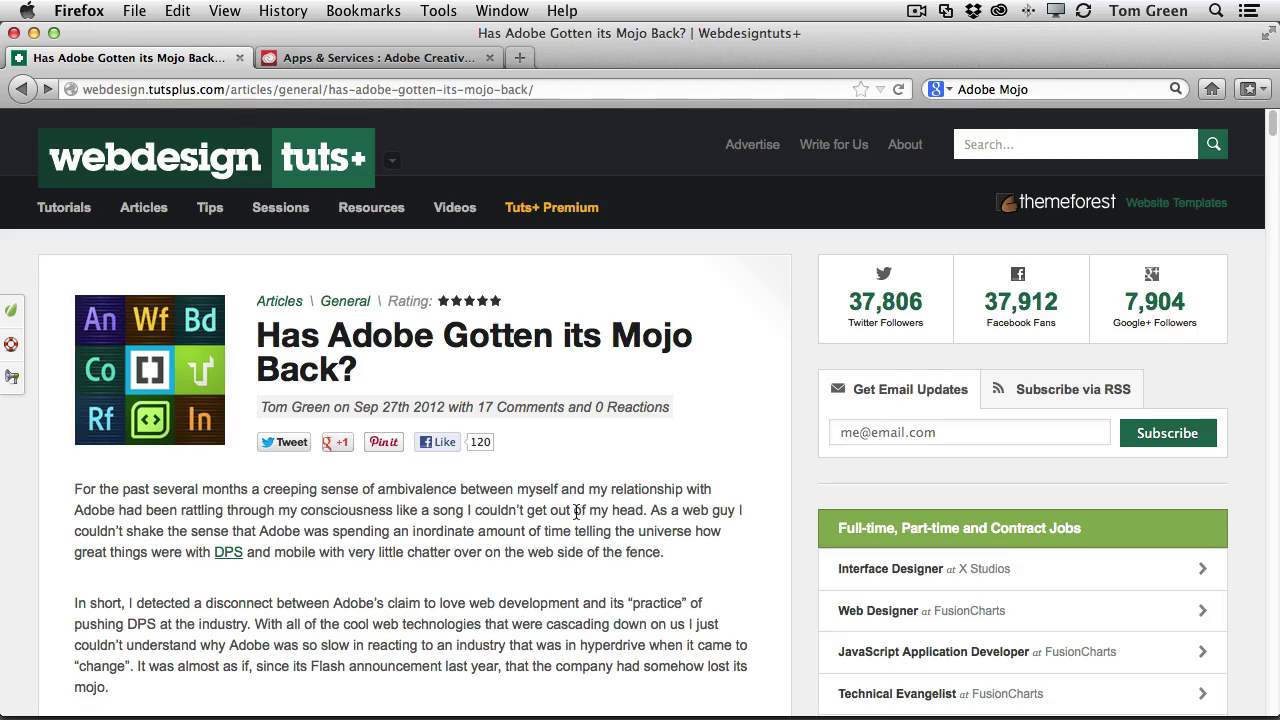
- Scroll the 'Has Adobe Gotten its Mojo Back?' article down to its Edge Reflow heading and screenshot
scroll(576, 512, "down", 1)
scroll(576, 512, "down", 15)
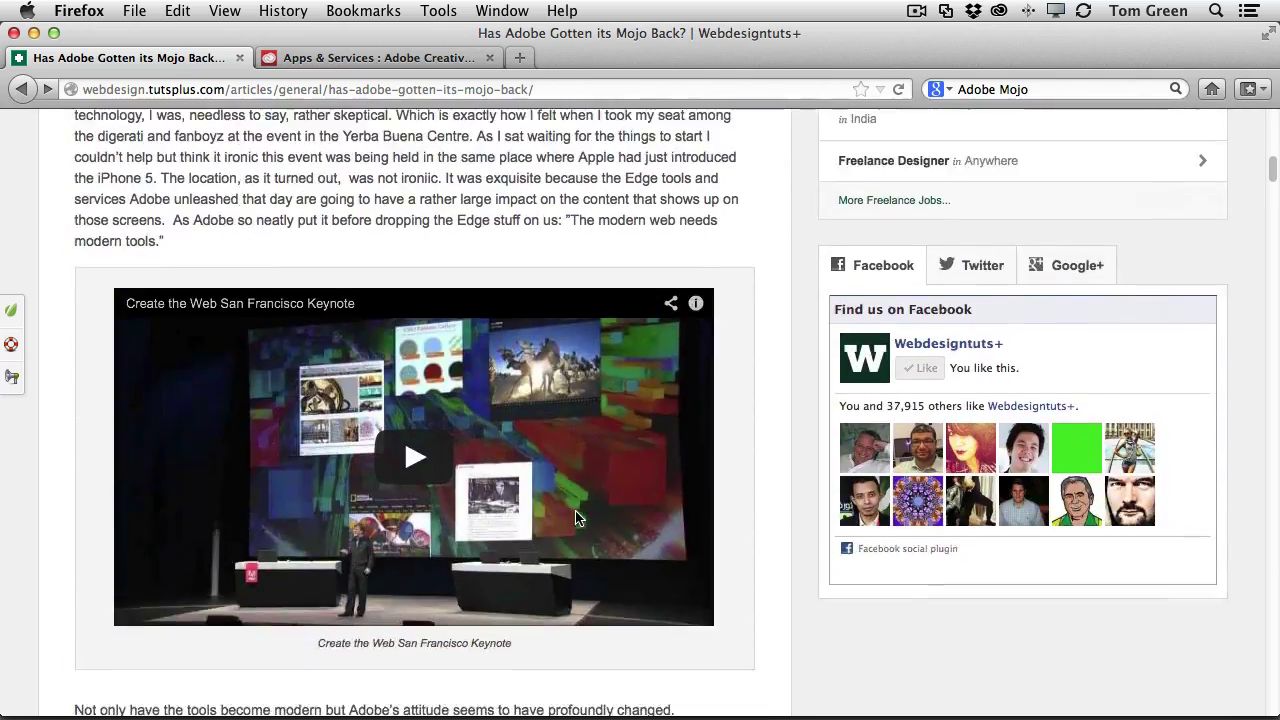
scroll(576, 515, "down", 20)
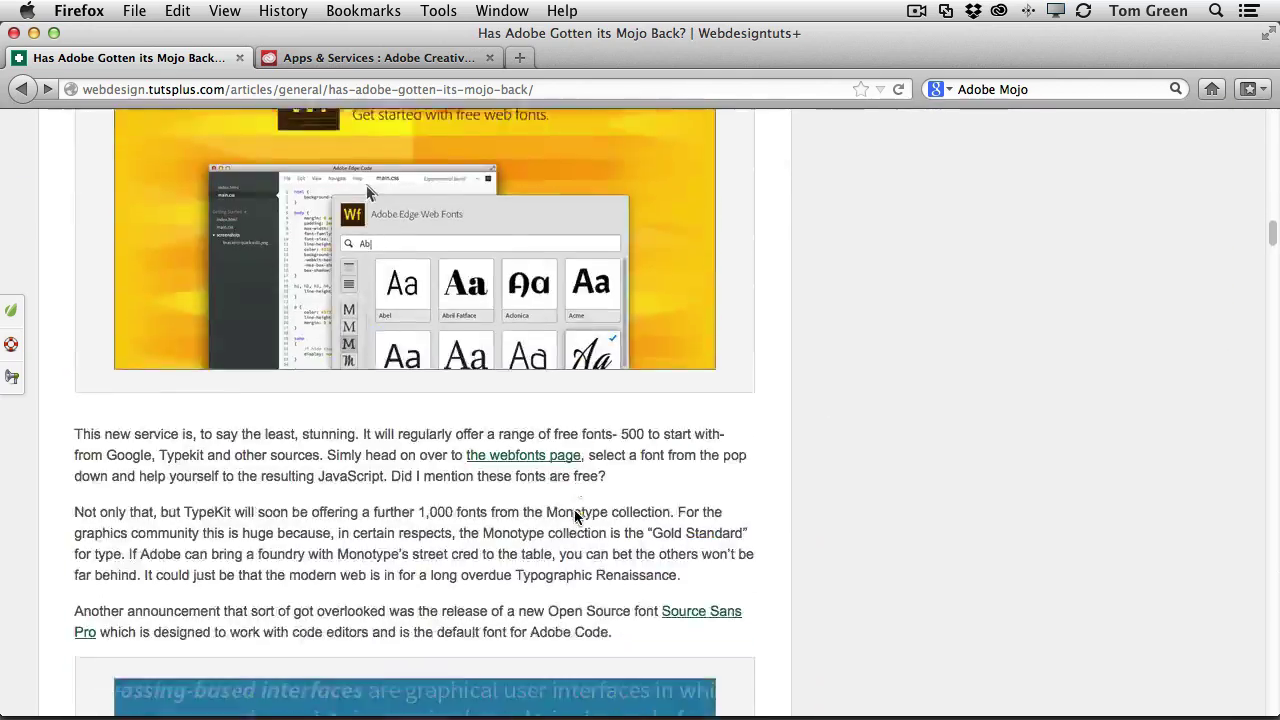
scroll(575, 510, "down", 20)
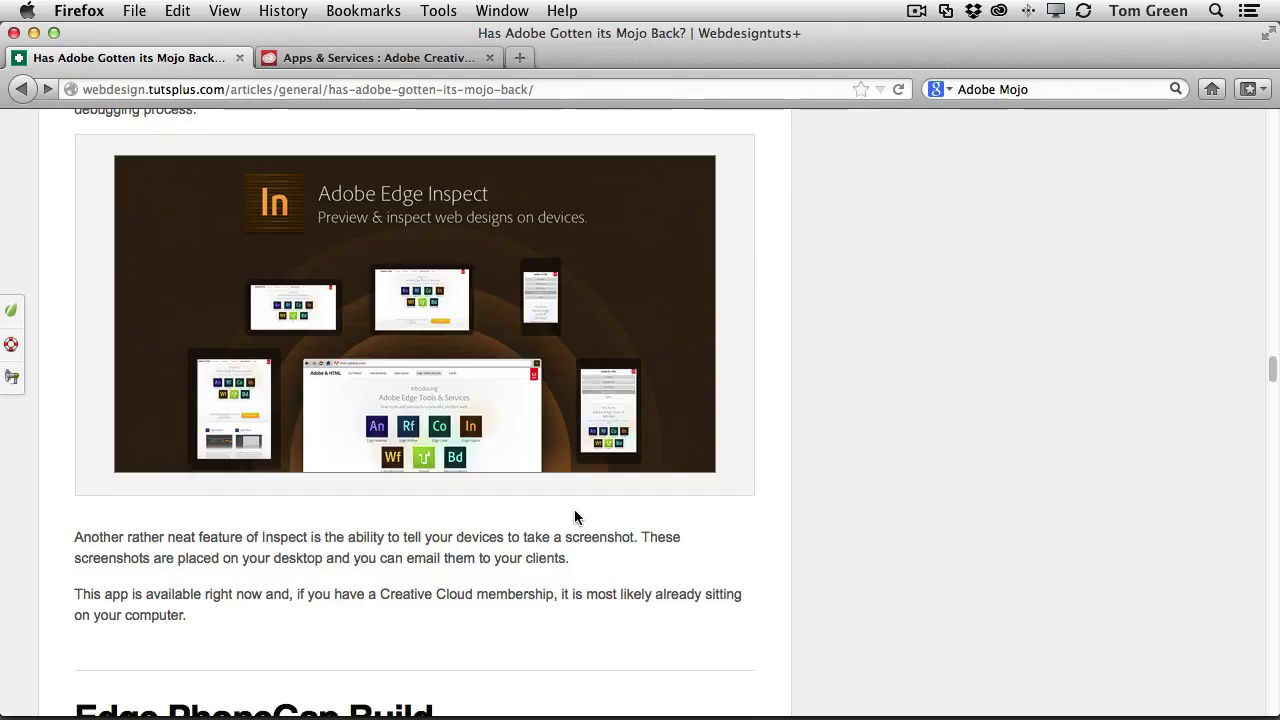
scroll(576, 516, "down", 4)
scroll(575, 516, "down", 15)
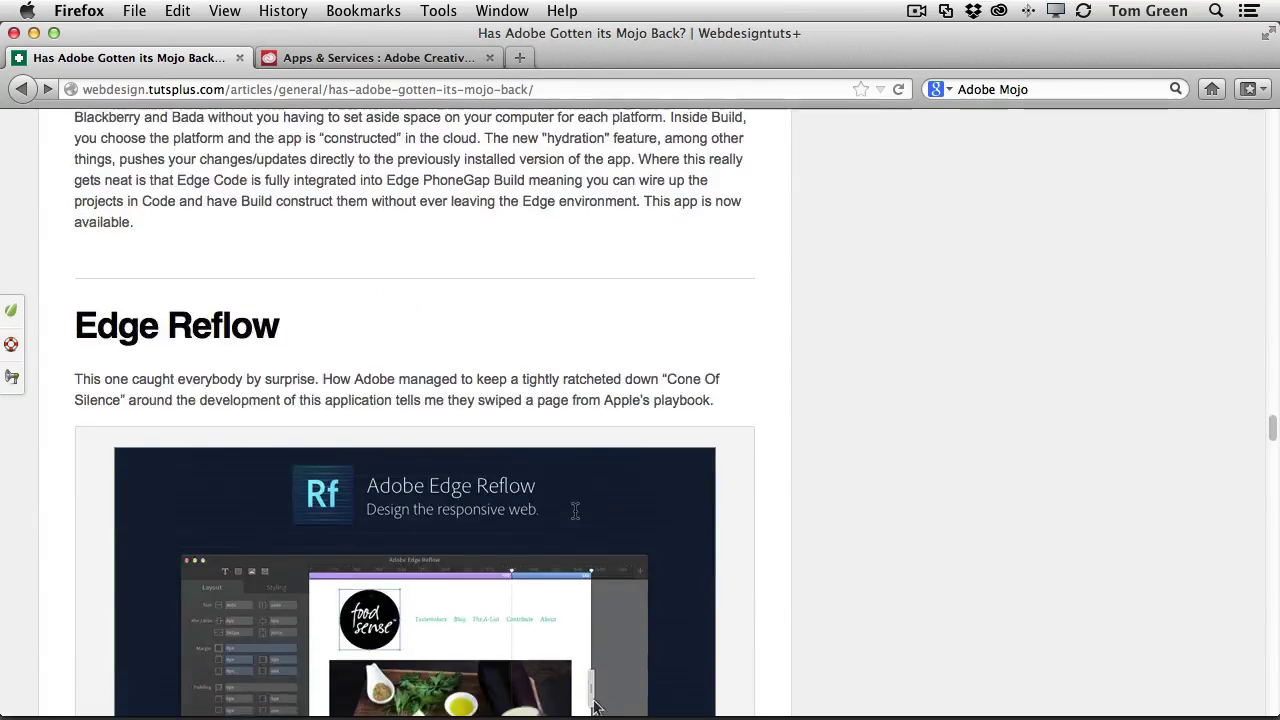
scroll(575, 517, "down", 2)
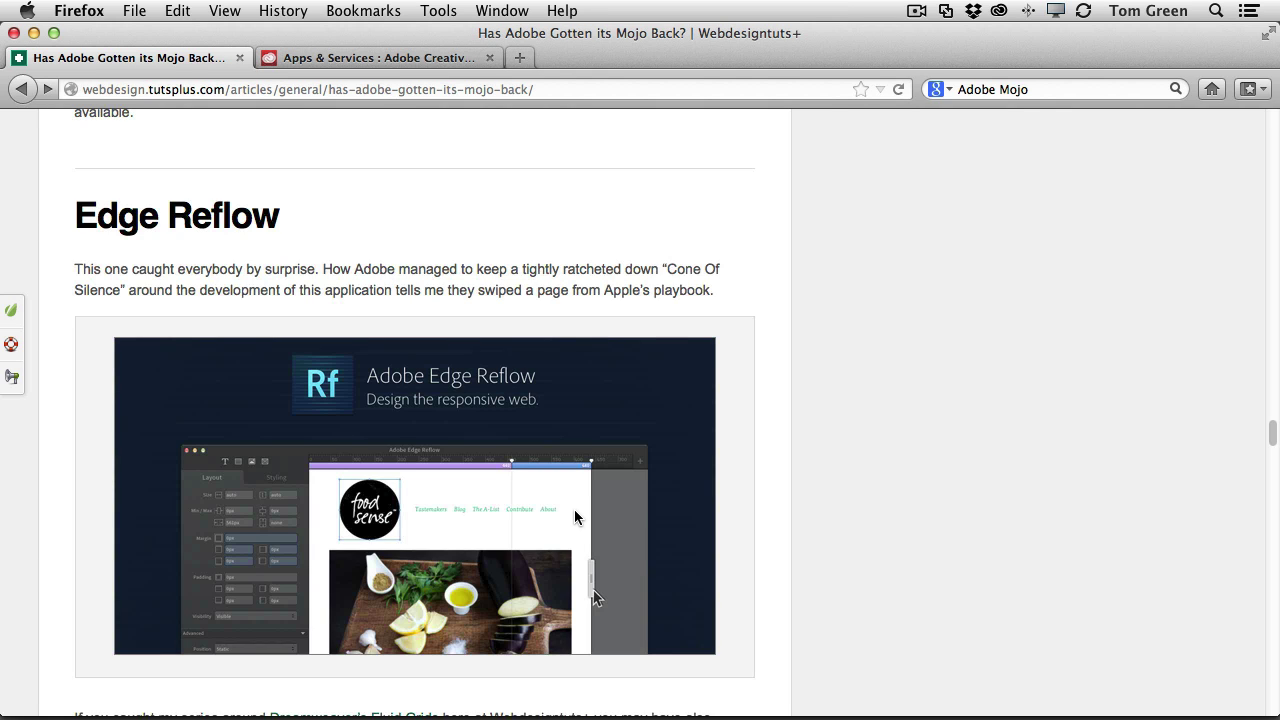
- Show Creative Cloud's Apps & Services page with Edge Reflow (Preview), then switch to Edge Reflow
key("super+Tab")
key("super+Tab")
key("super+Tab")
key("super+Tab")
left_click(385, 58)
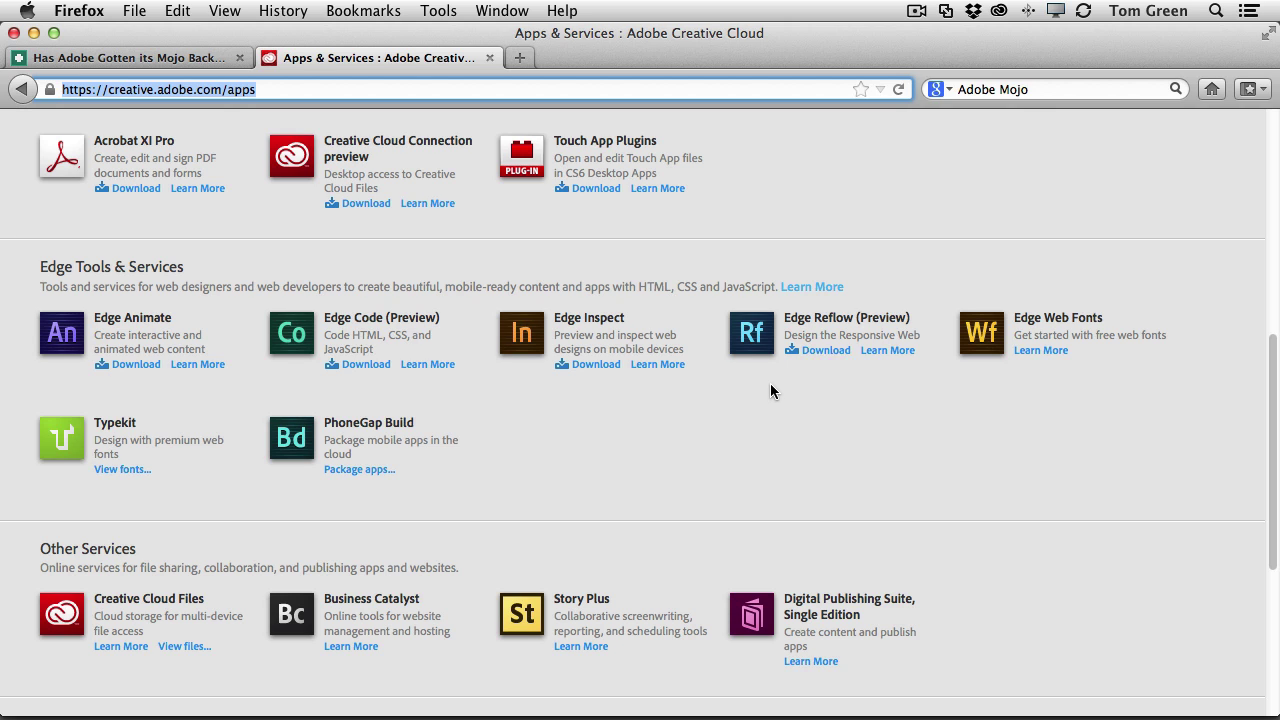
left_click(826, 356)
key("super+Tab")
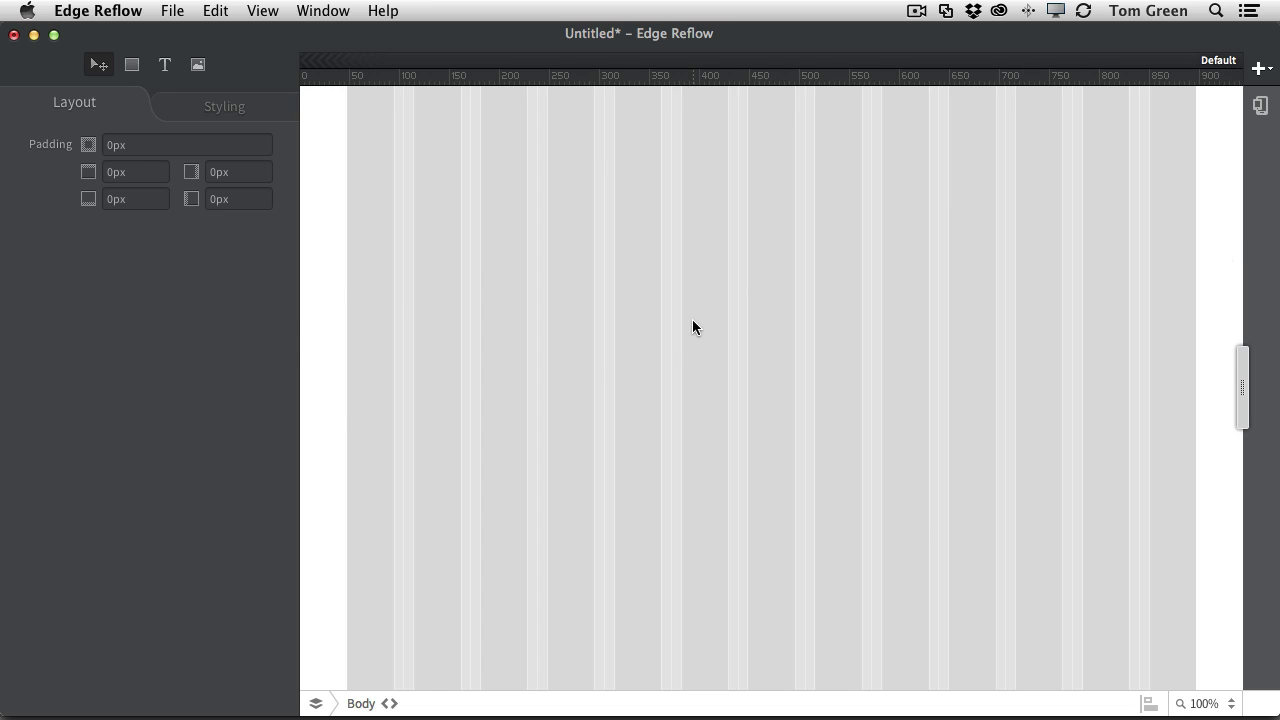
left_click(347, 258)
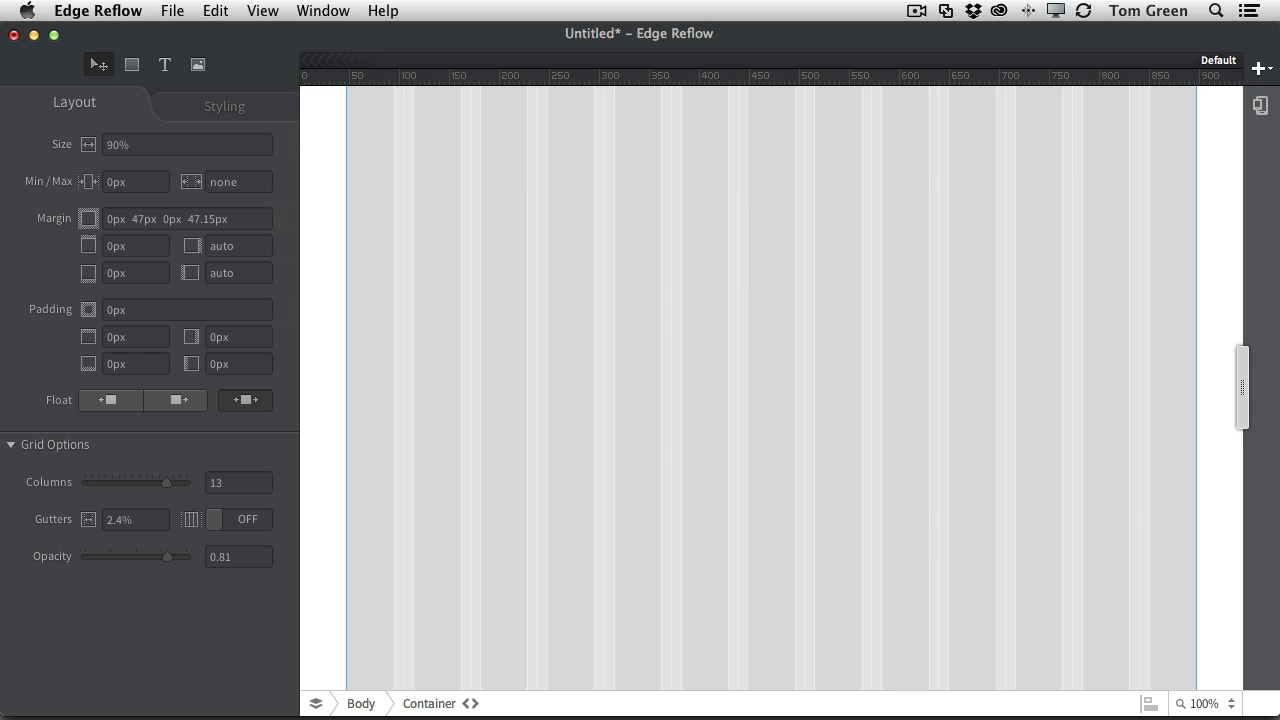
left_click(212, 115)
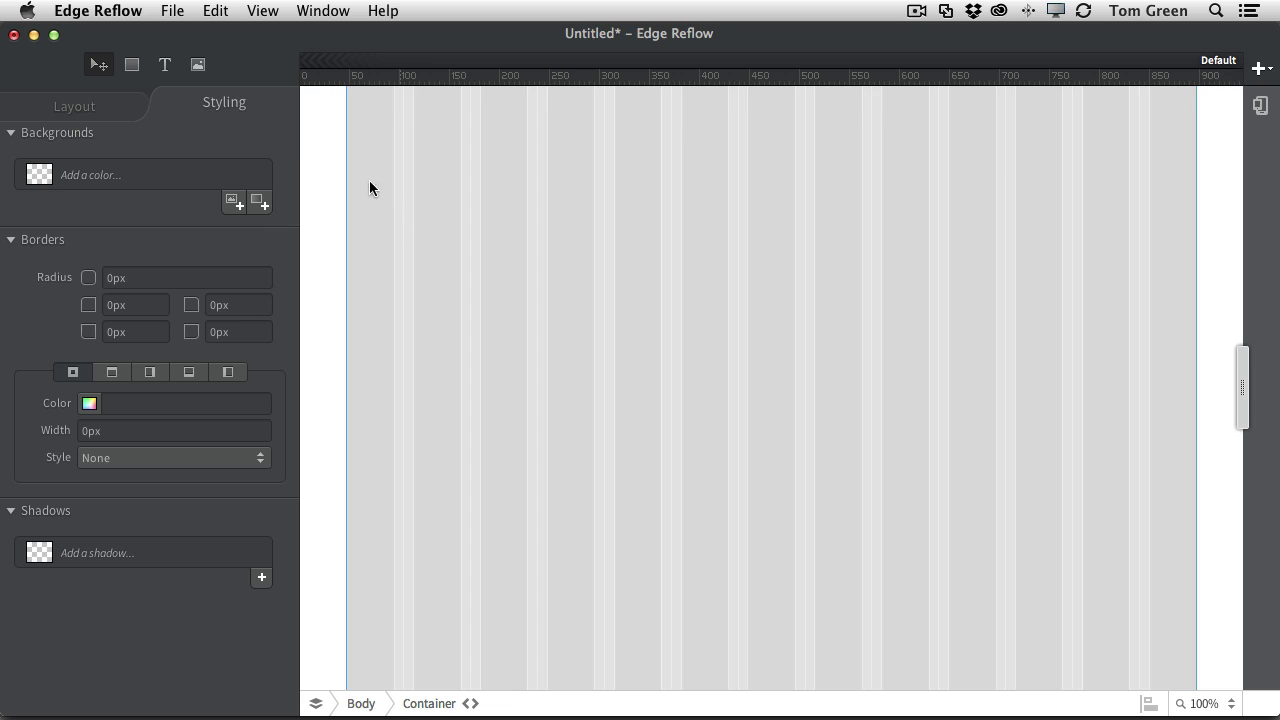
left_click(321, 158)
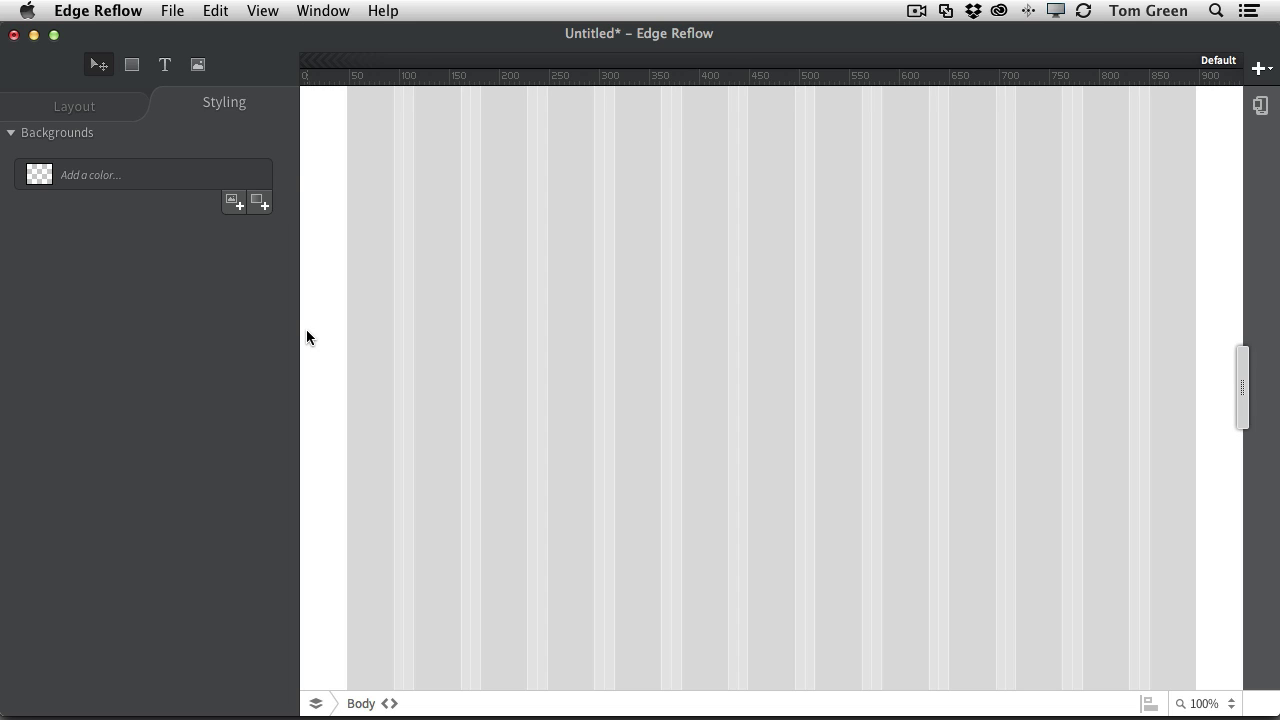
left_click(97, 105)
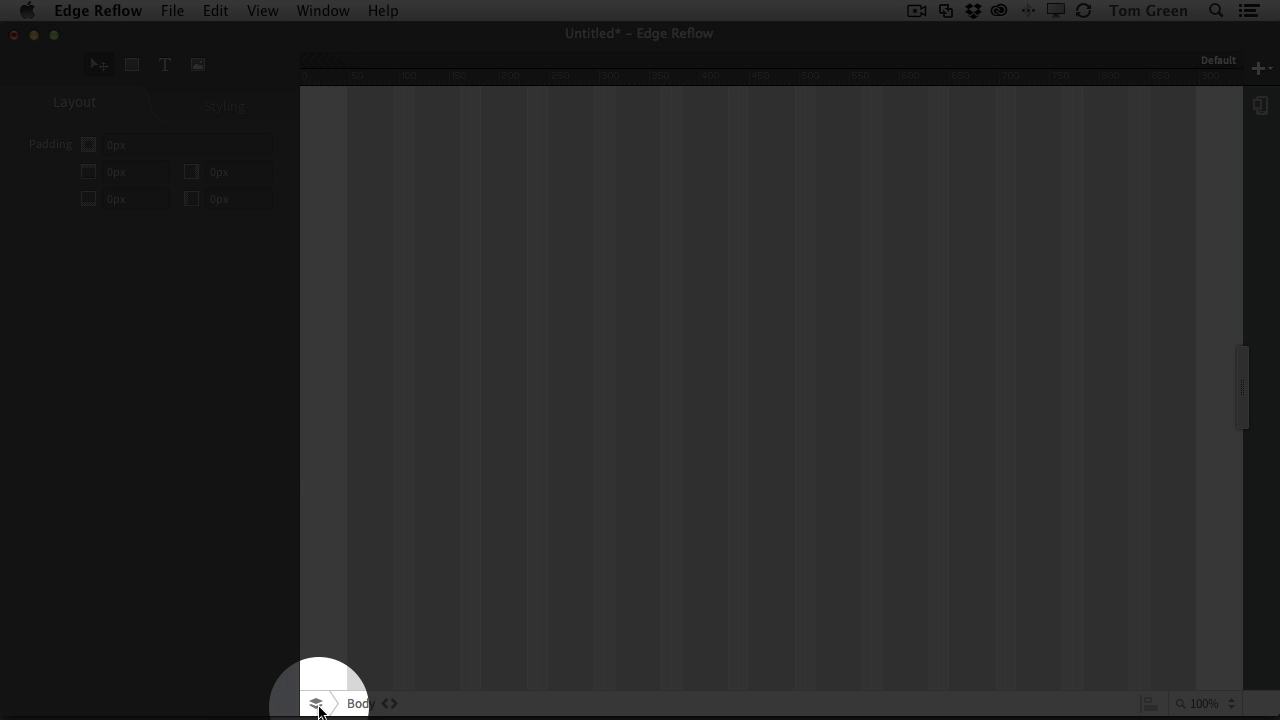
- Select the Container element from the page element list to show its 90% width and margins
left_click(317, 706)
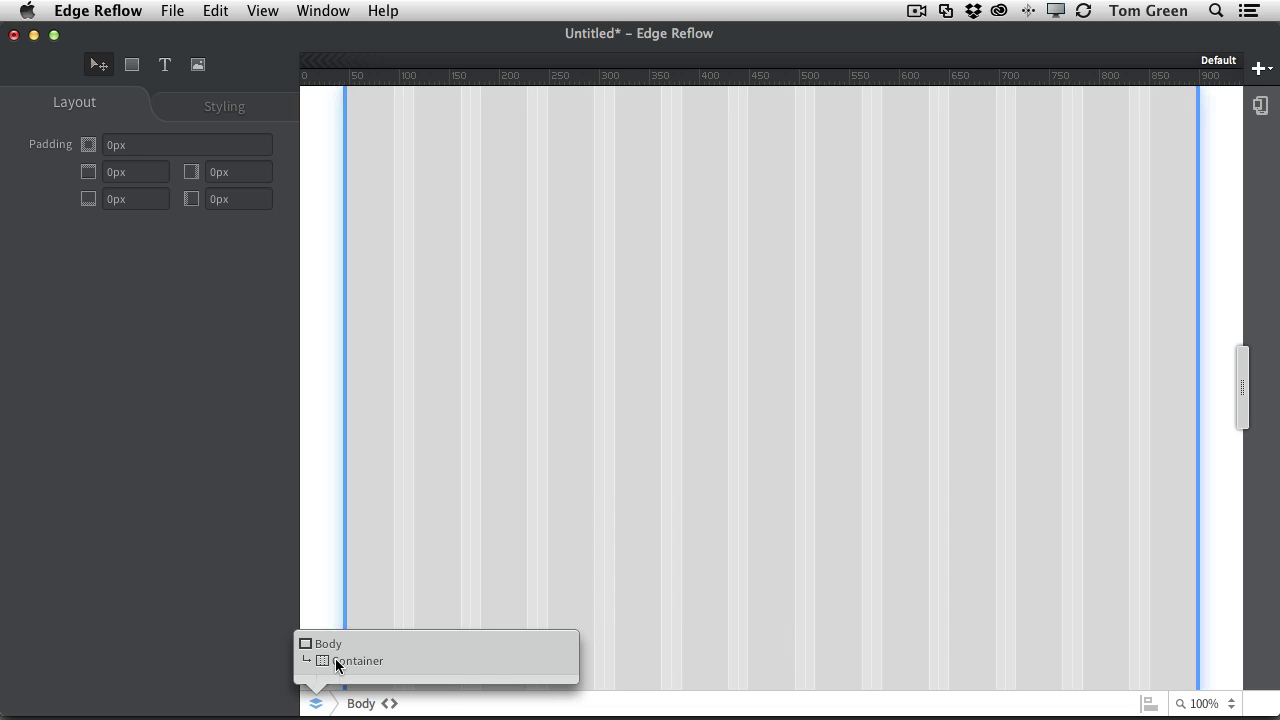
left_click(335, 658)
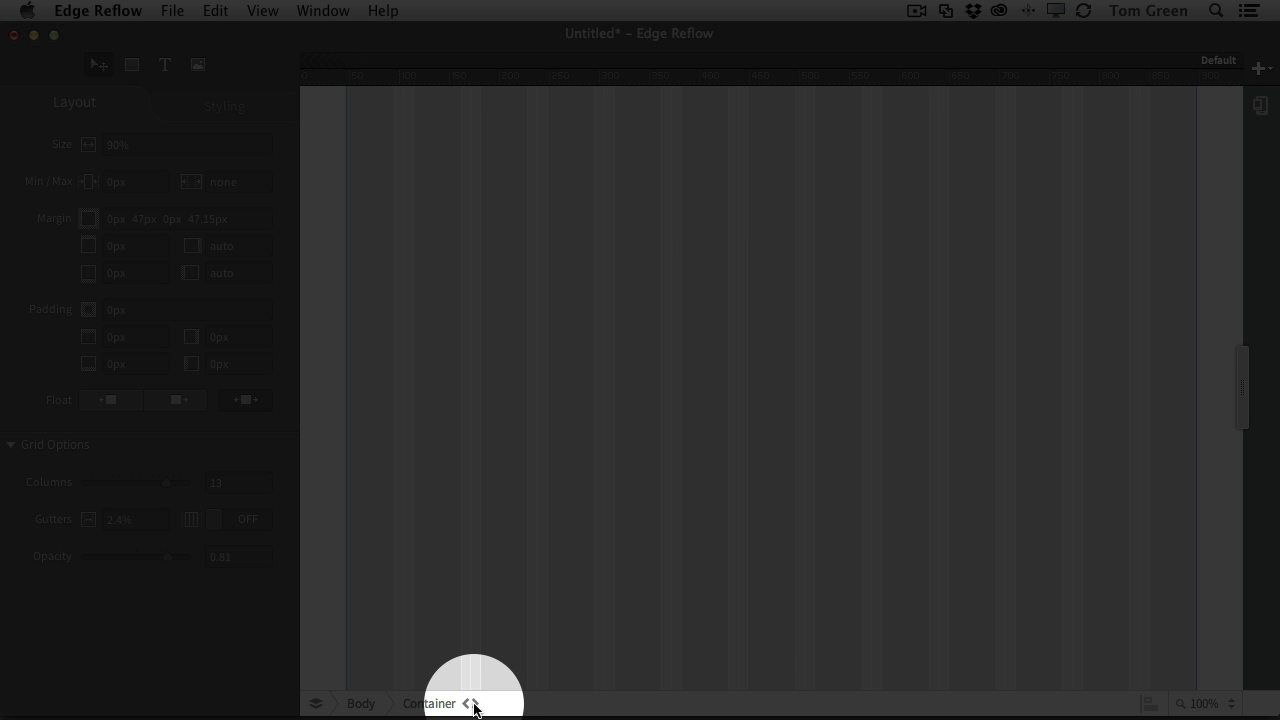
left_click(472, 704)
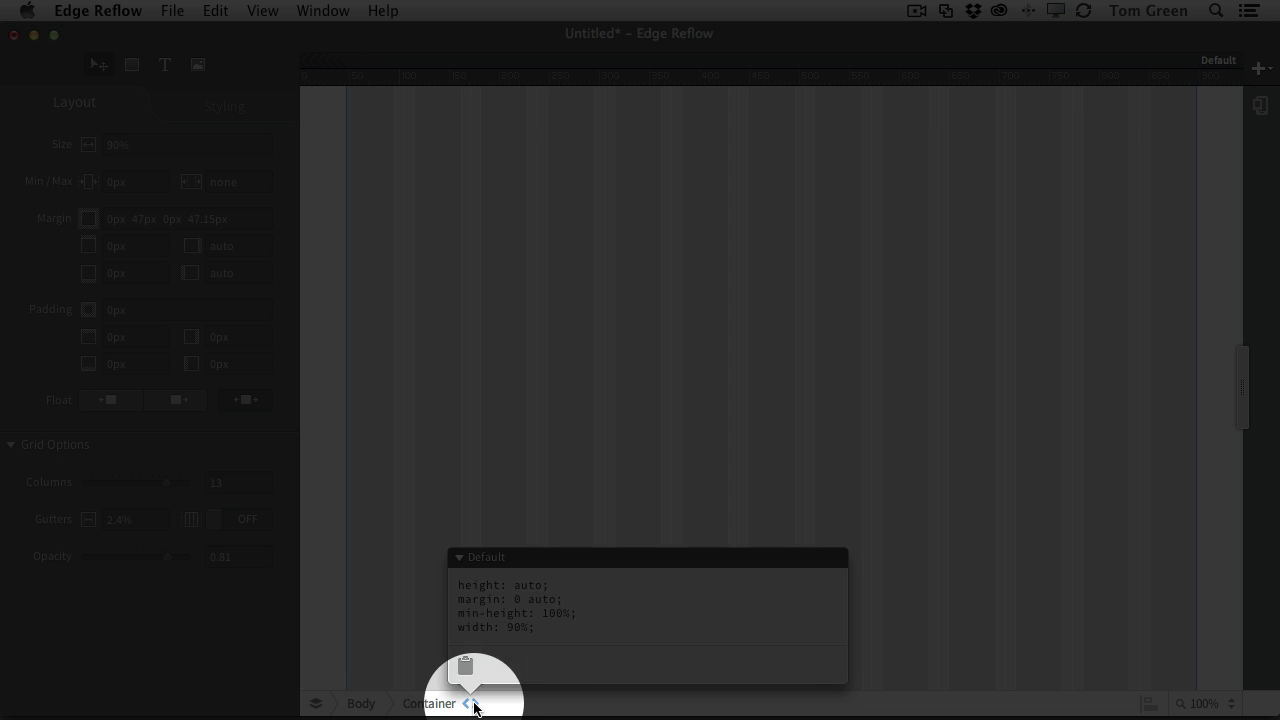
left_click_drag(557, 632, 446, 580)
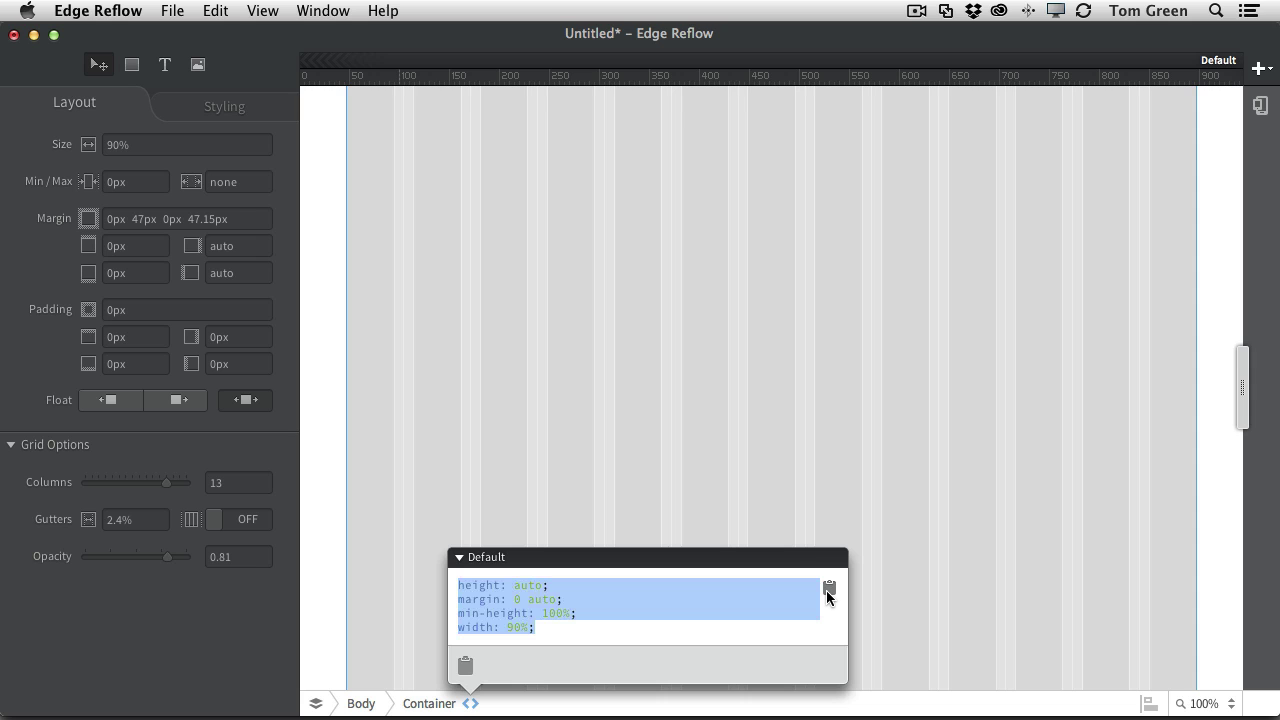
left_click(828, 592)
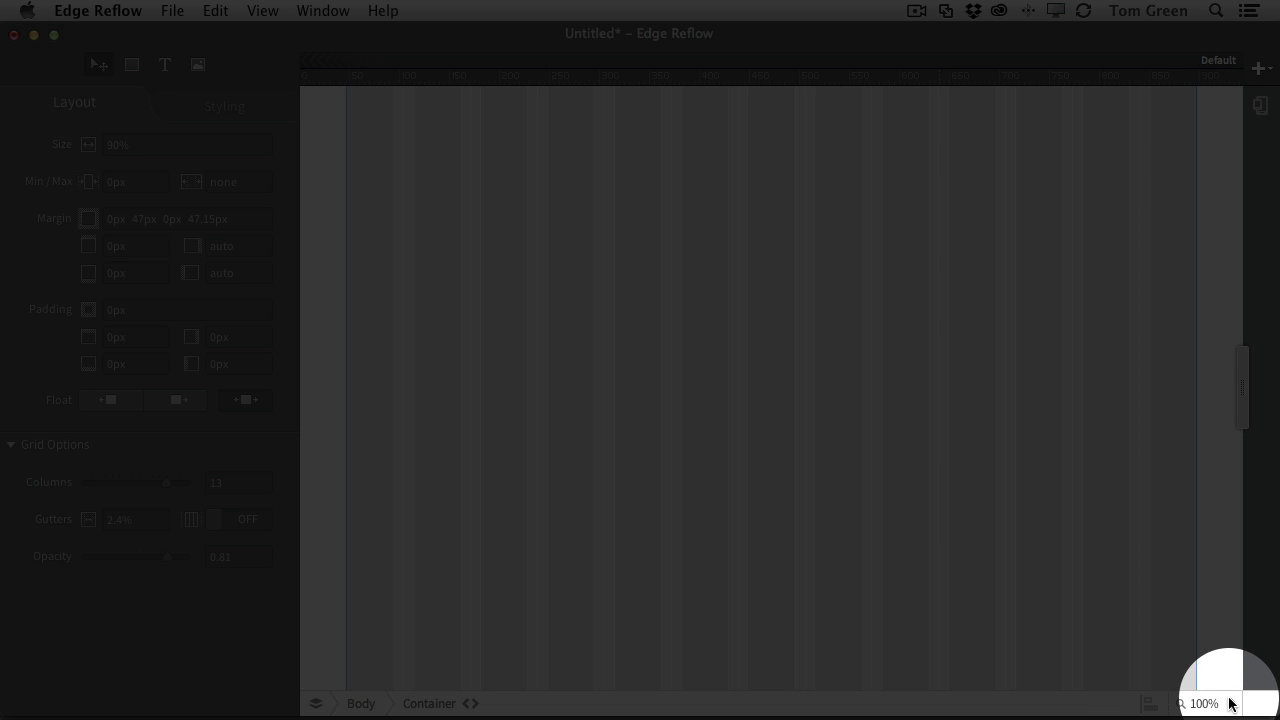
- Zoom out to 67%, drag the page wider than its default width, then return to 100%
left_click(1203, 704)
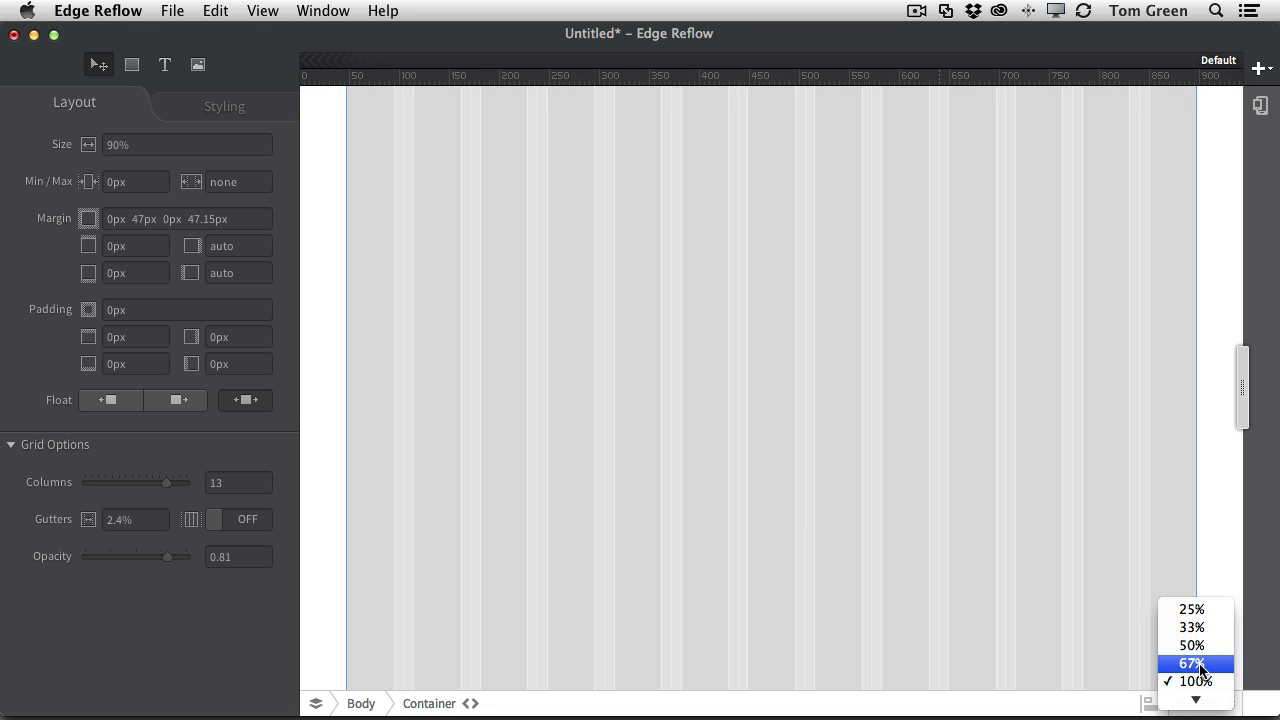
left_click(1199, 664)
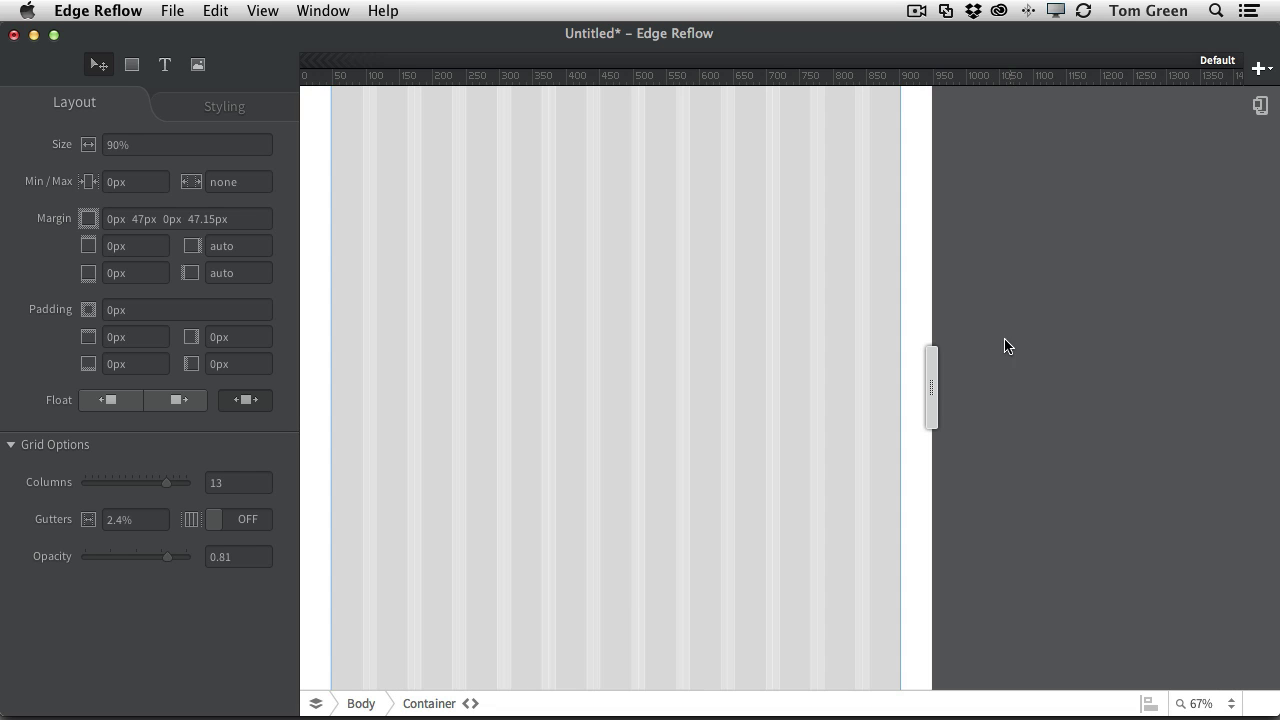
left_click_drag(931, 391, 1246, 480)
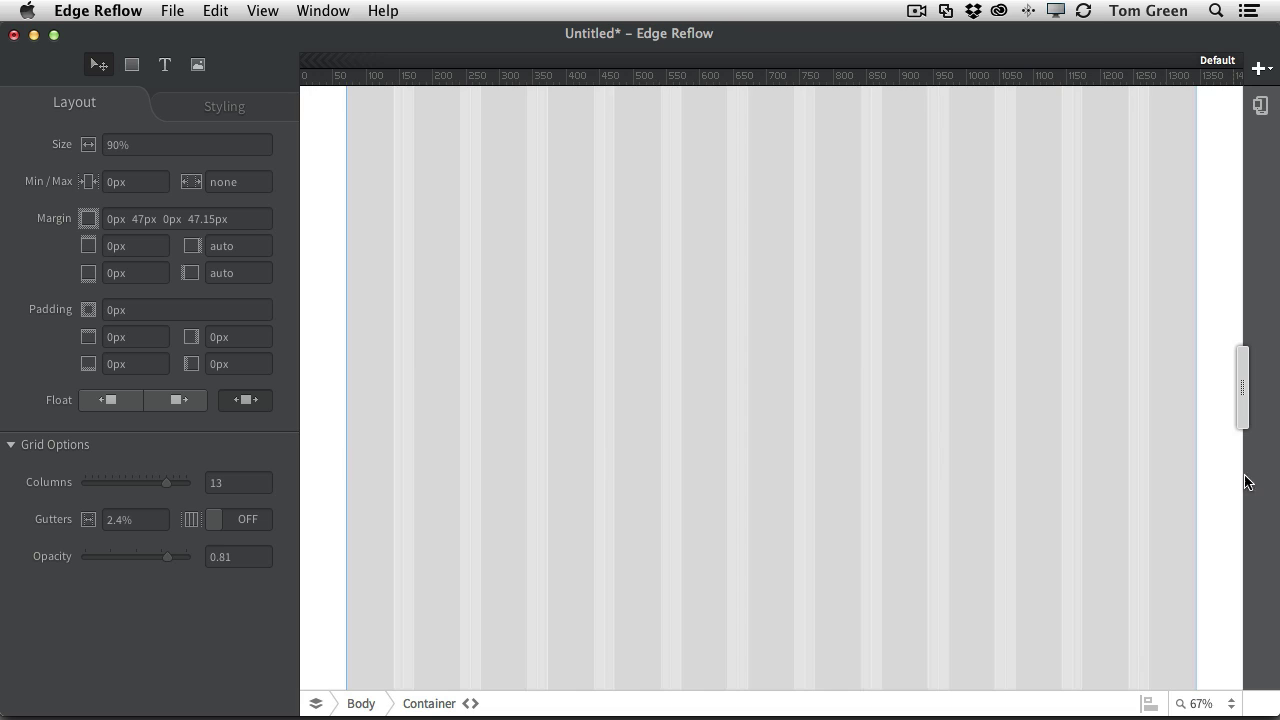
left_click(1231, 703)
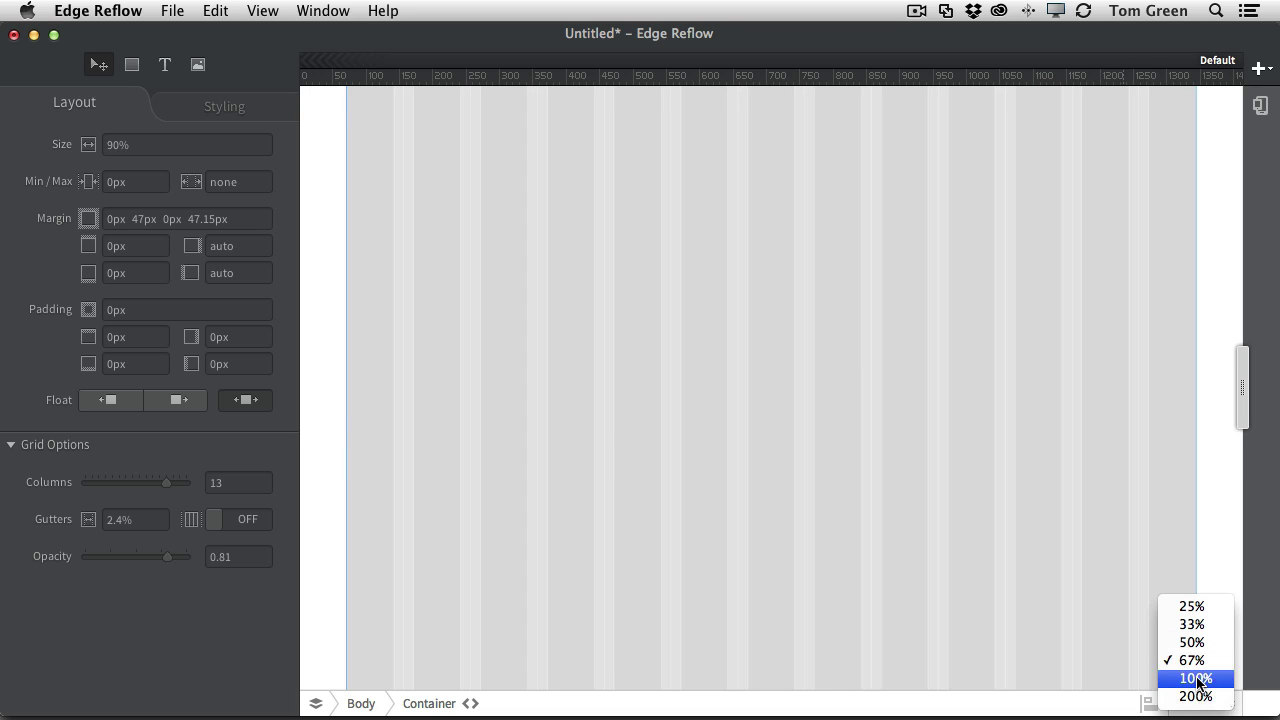
left_click(1192, 678)
left_click_drag(1242, 390, 1262, 427)
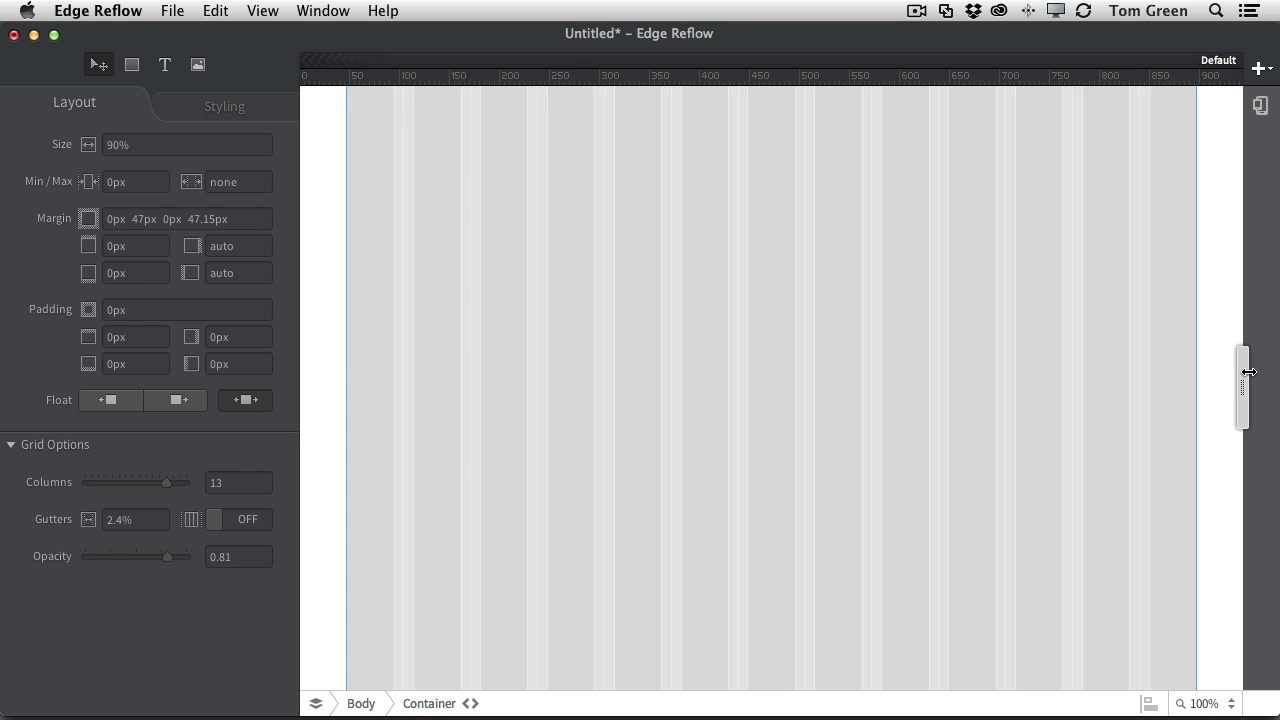
left_click_drag(1249, 372, 1276, 405)
- Deselect the grid container and look through the File menu without choosing a command
key("Escape")
left_click(172, 11)
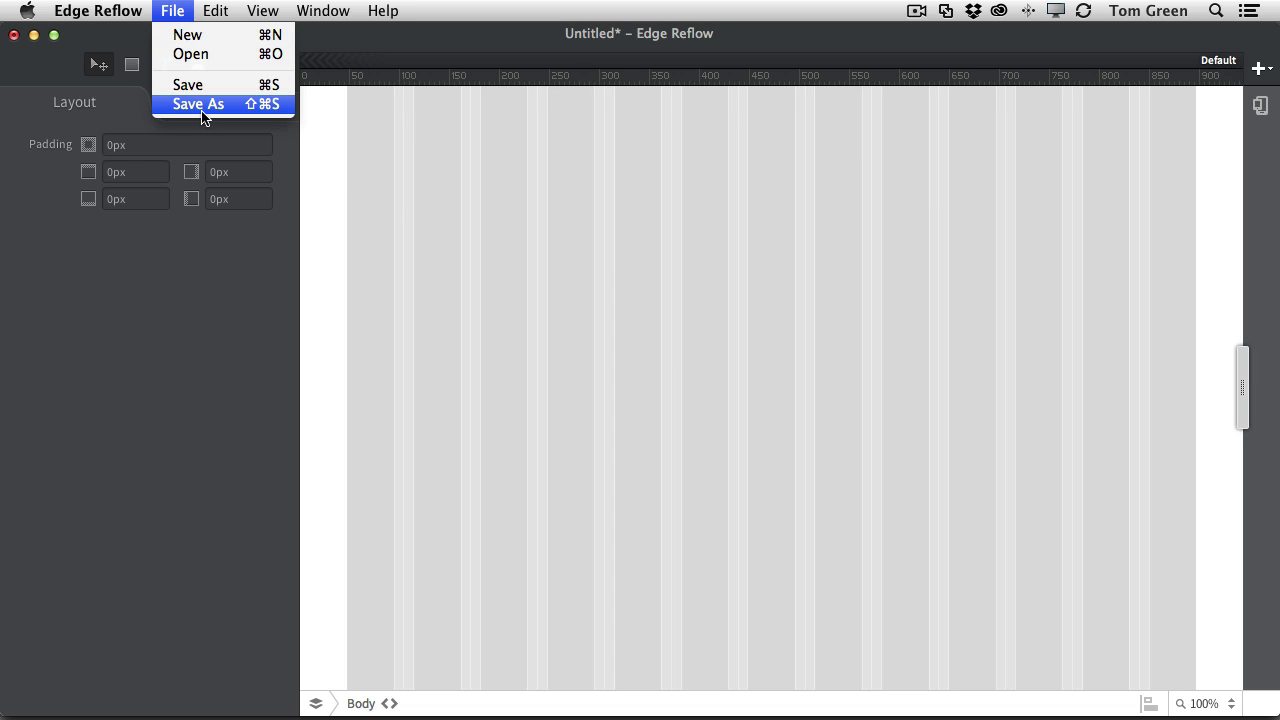
left_click(326, 111)
- Browse the Edit menu's Align and Arrange submenus, then close it without applying anything
left_click(218, 10)
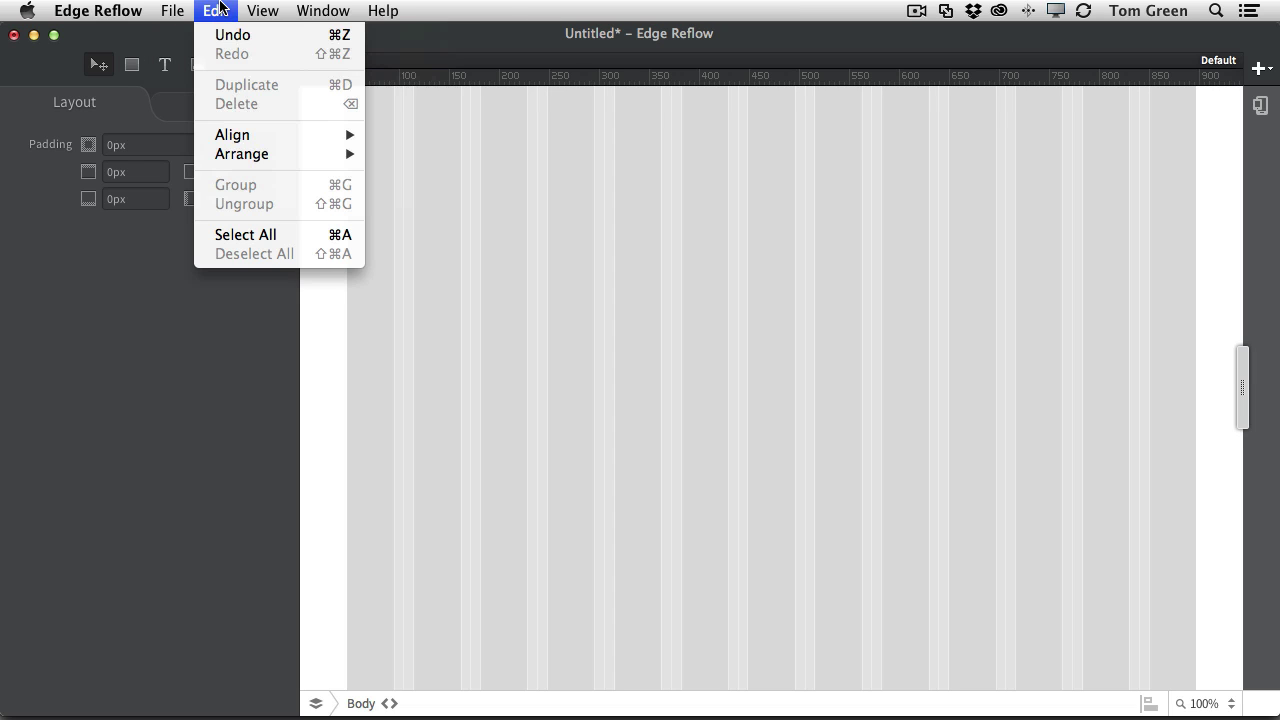
mouse_move(245, 134)
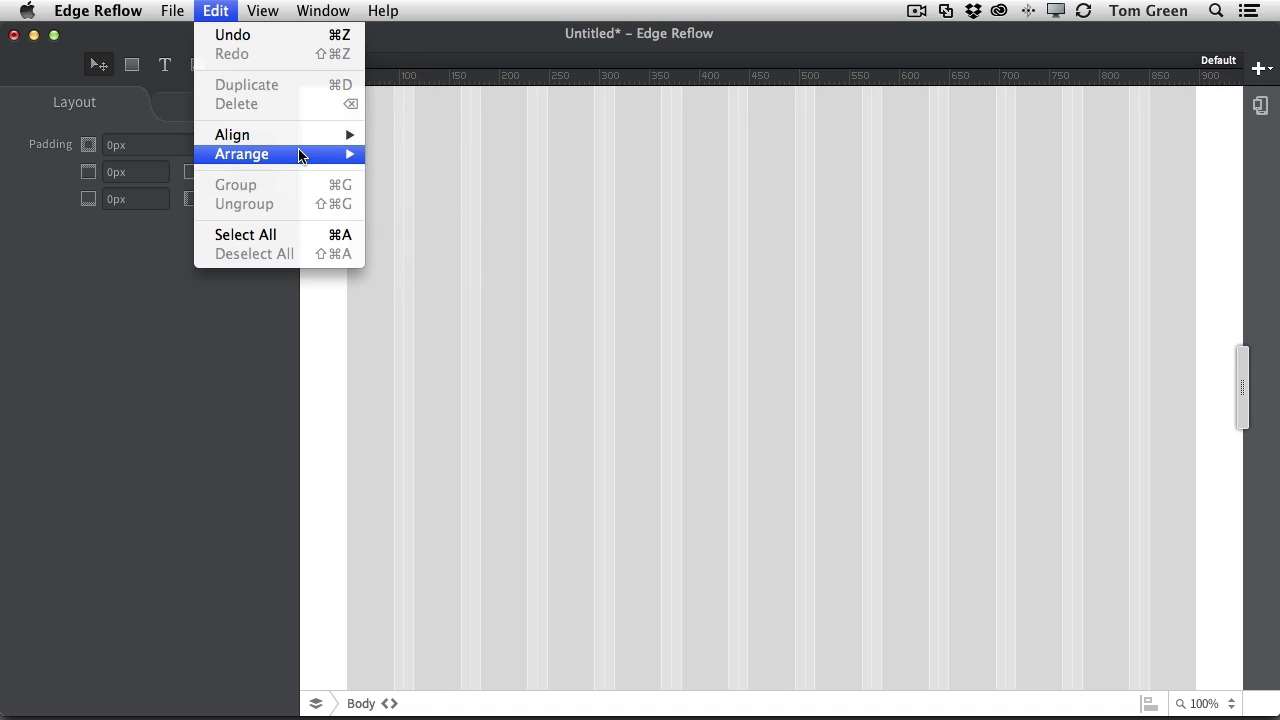
mouse_move(300, 156)
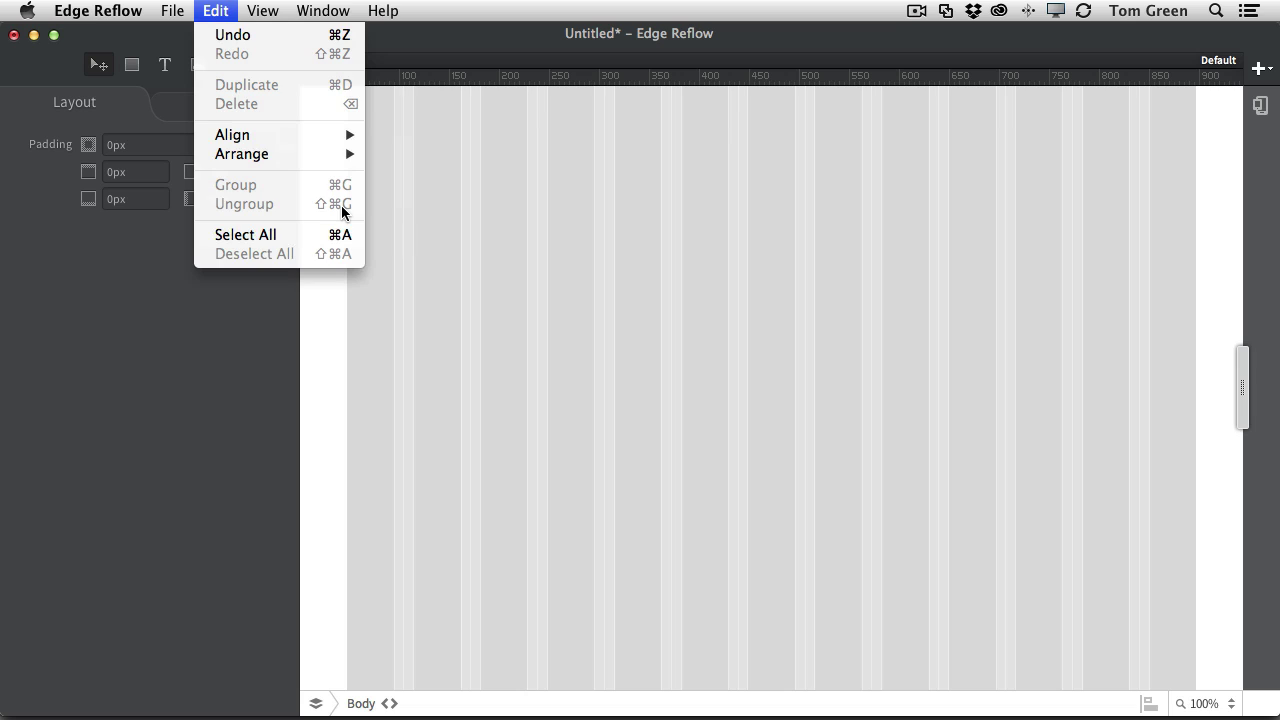
key("Escape")
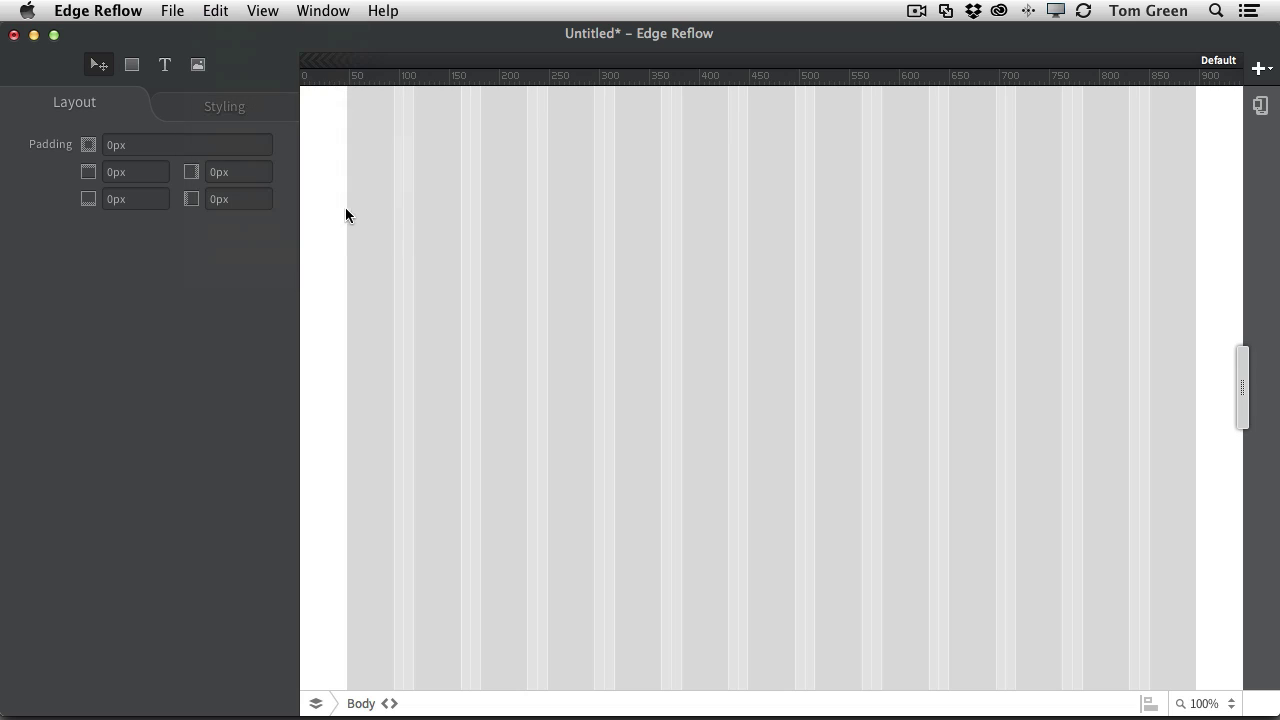
left_click(272, 12)
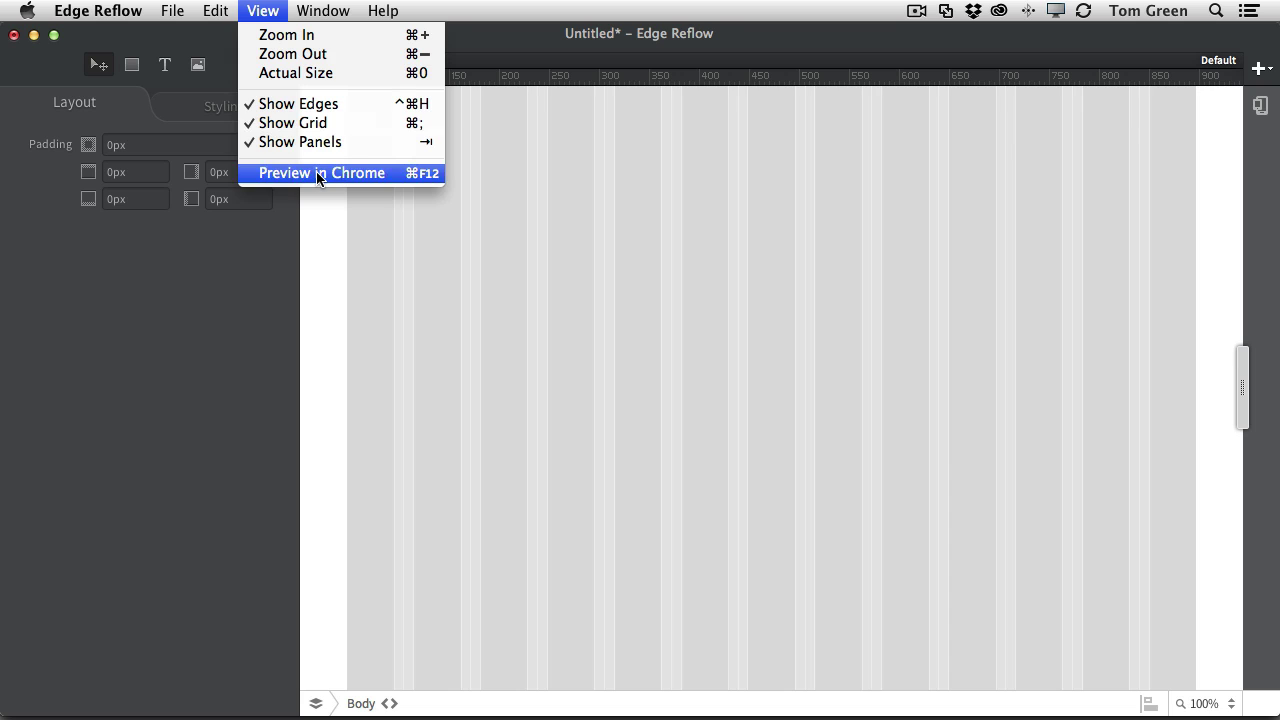
left_click(317, 263)
left_click(322, 11)
mouse_move(366, 12)
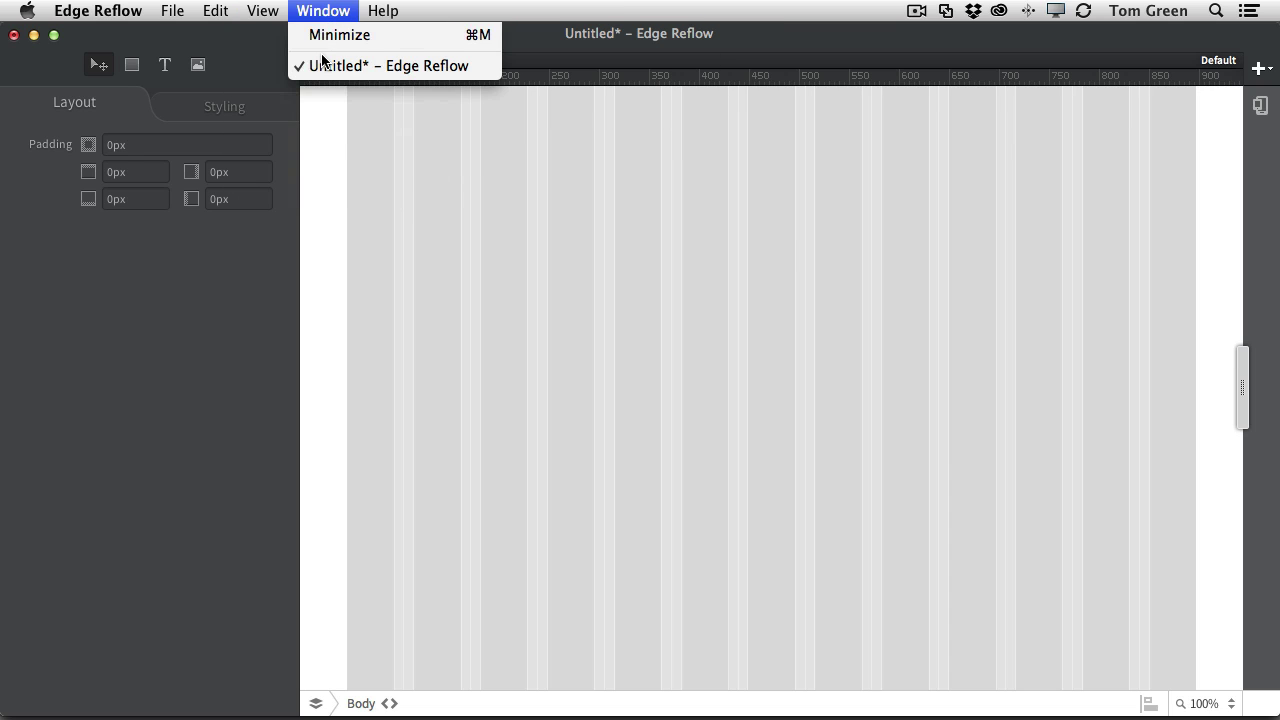
left_click(350, 10)
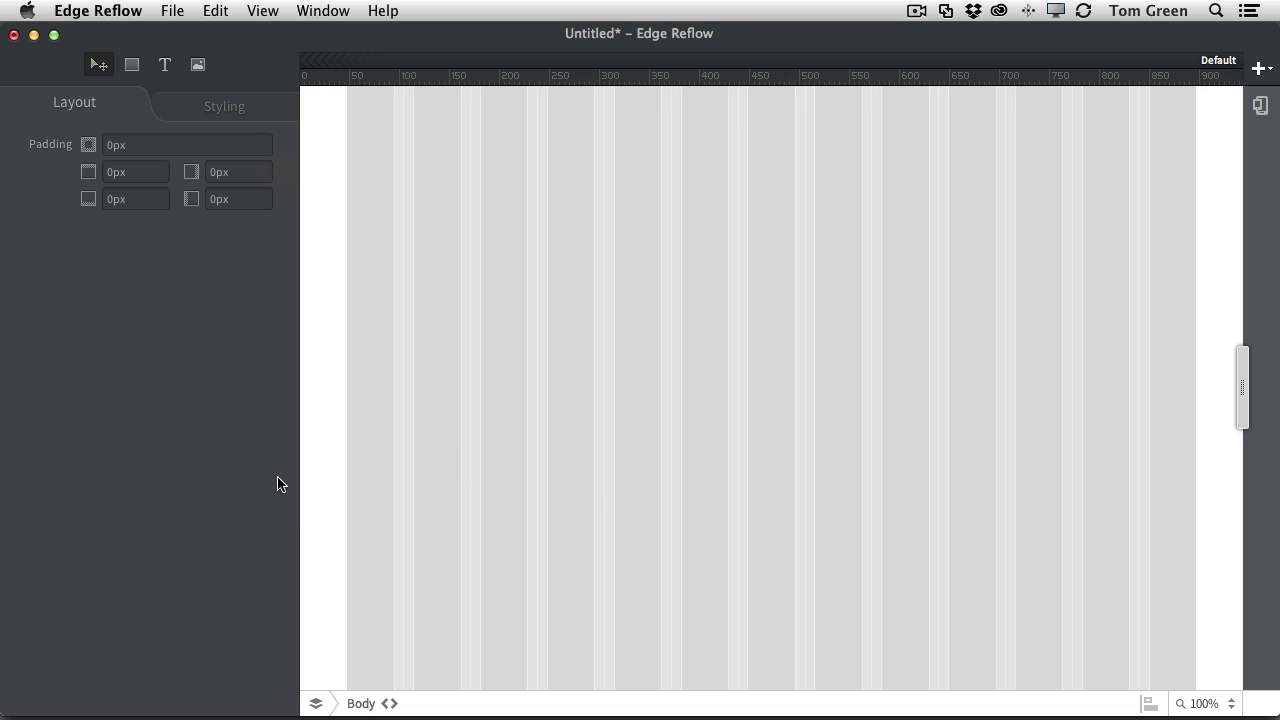
- Select the grid container, drag the page narrower, then reset it to the Default breakpoint width
left_click(348, 218)
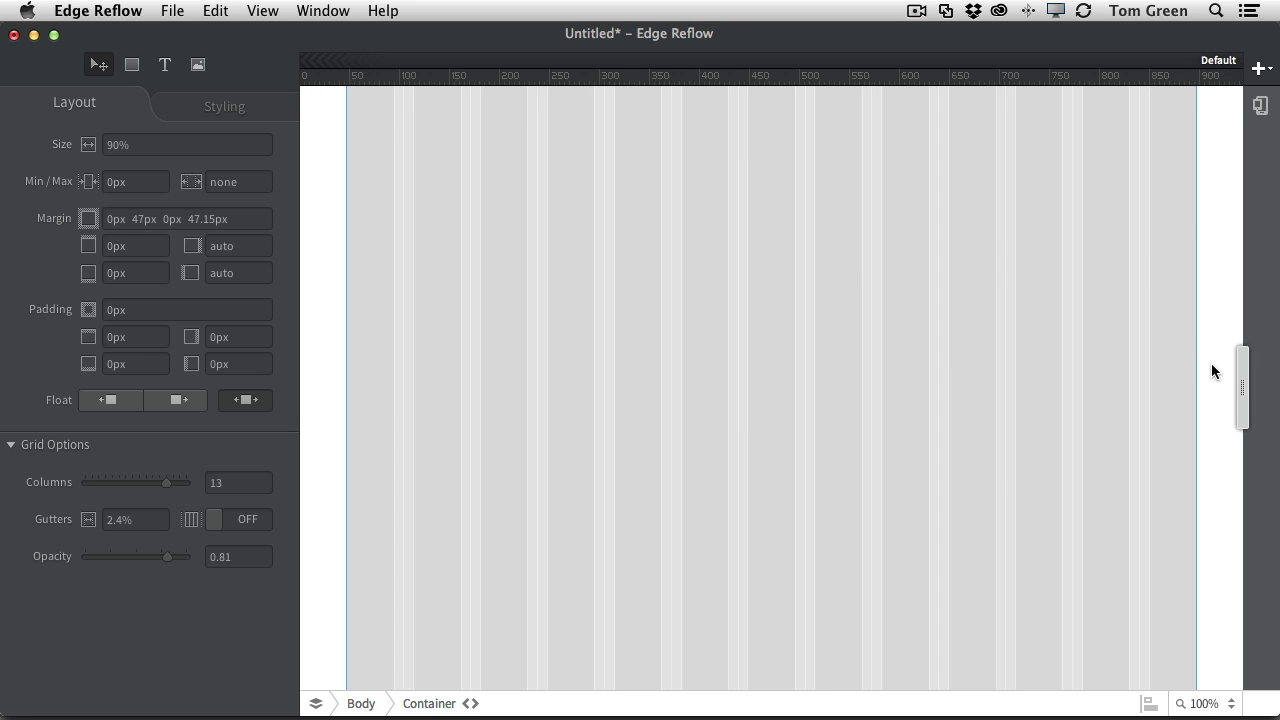
left_click_drag(1243, 386, 582, 376)
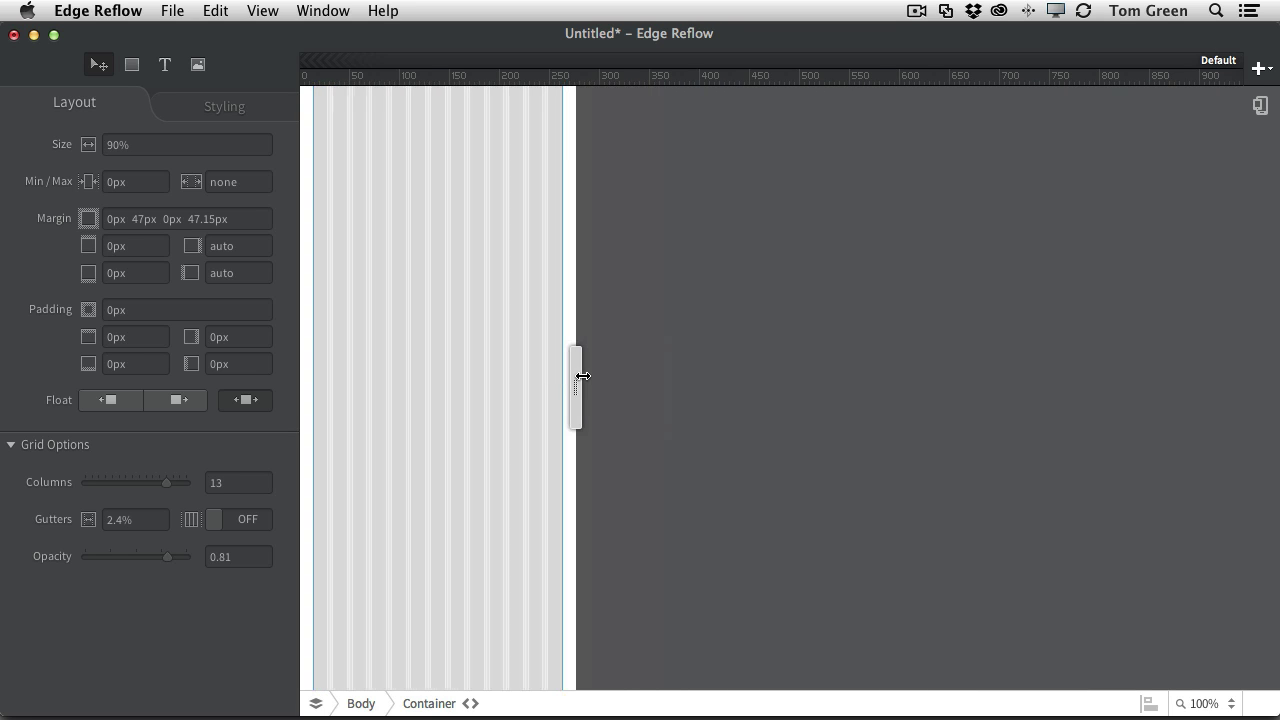
left_click(1230, 62)
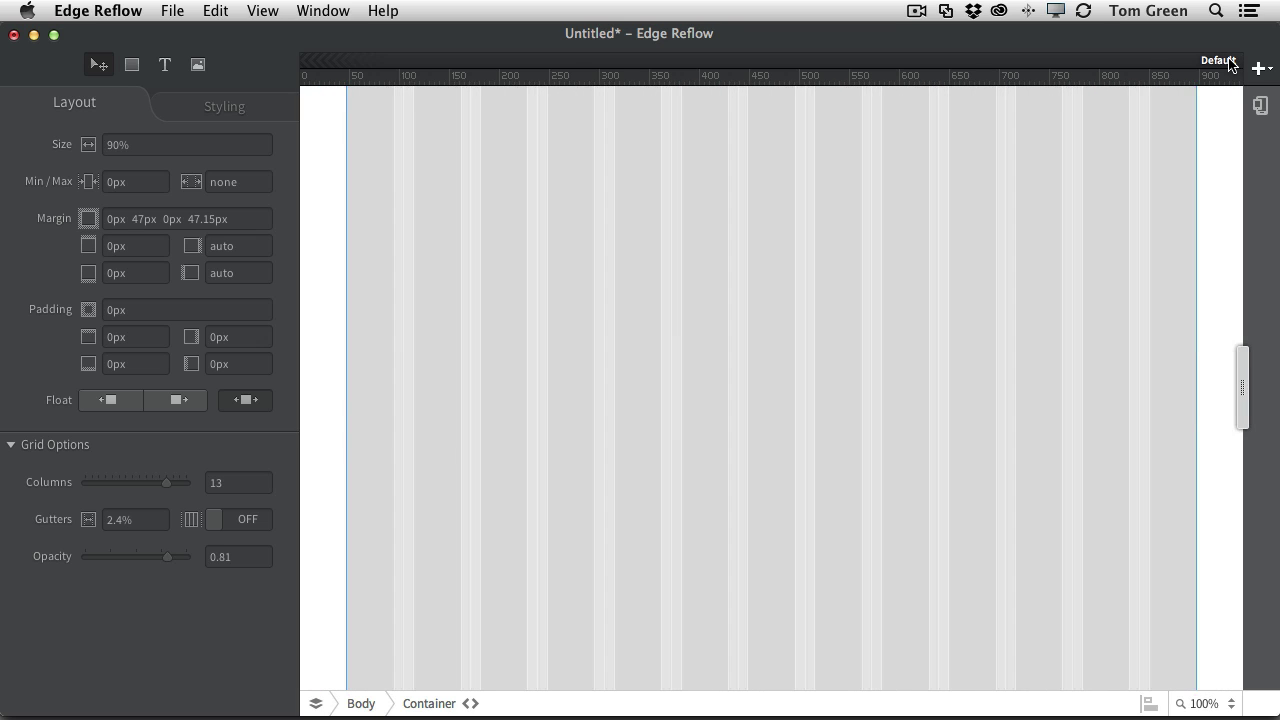